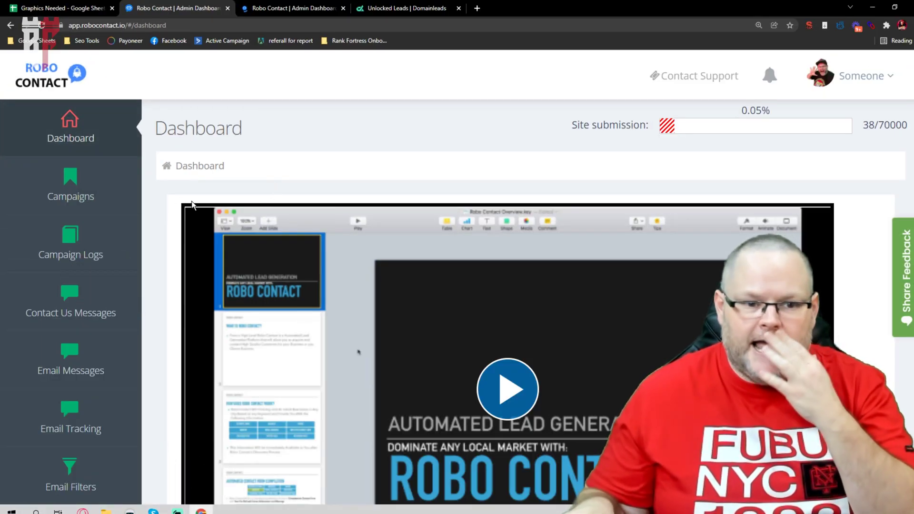
Step: Go to the Campaigns list and start a new campaign with Create Campaign
scroll(96, 219, "down", 8)
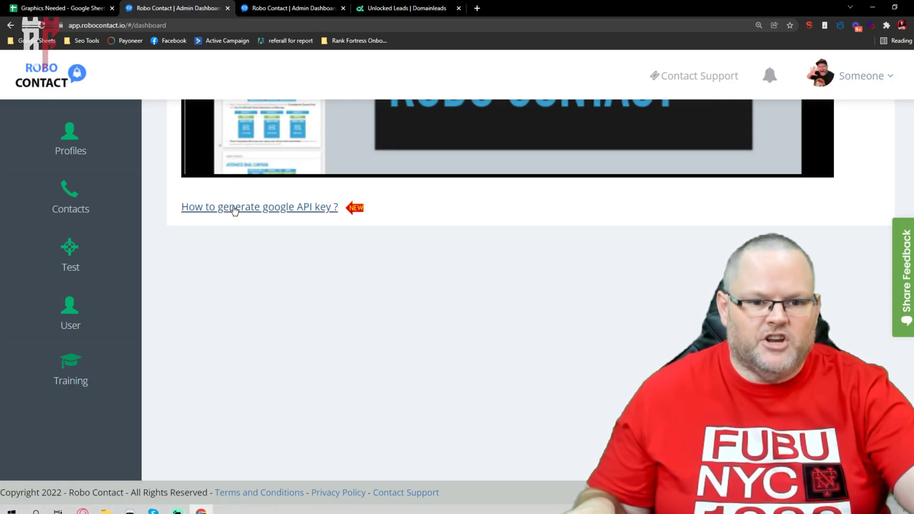
scroll(327, 314, "up", 6)
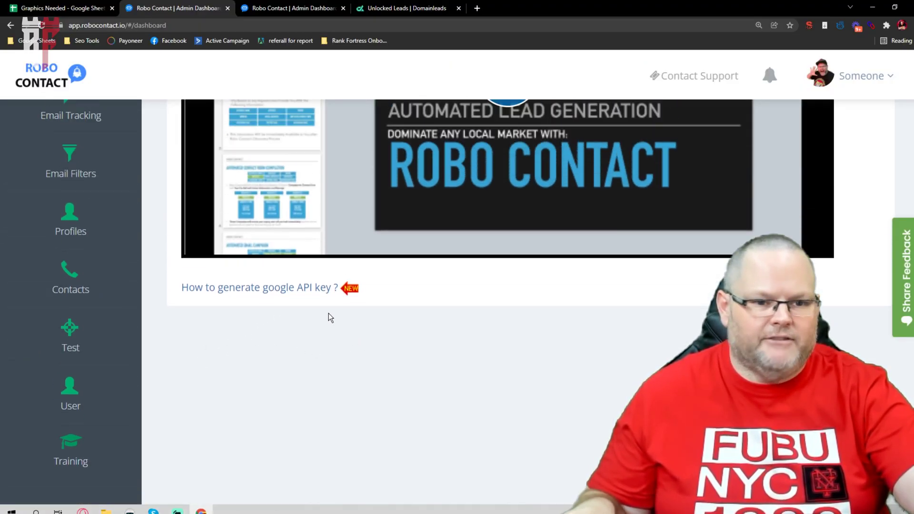
scroll(332, 317, "up", 2)
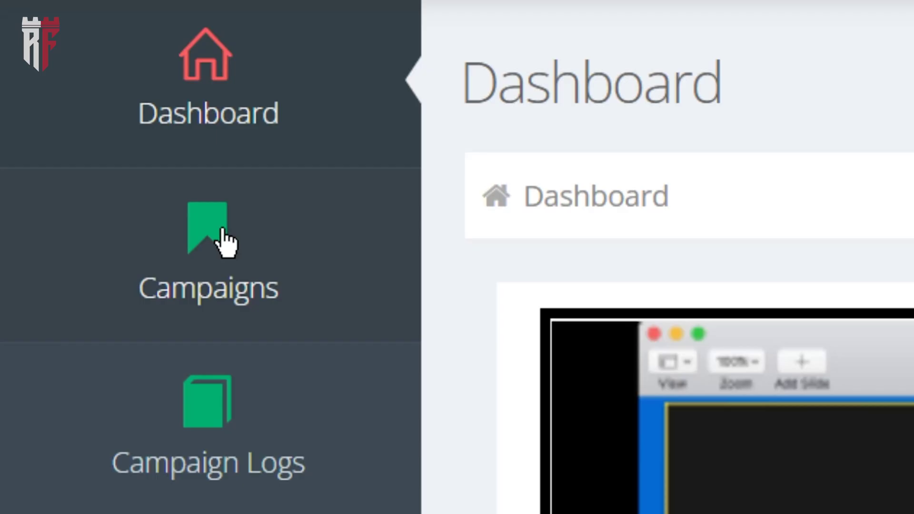
left_click(222, 229)
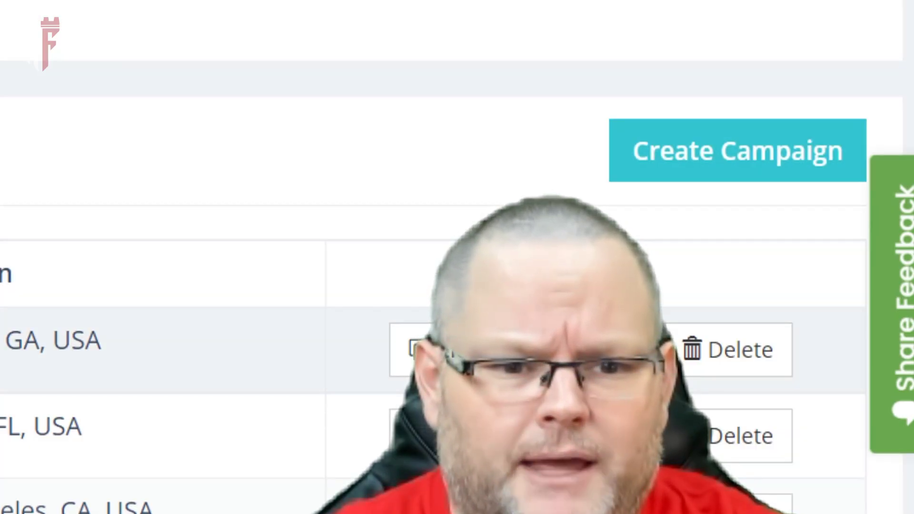
left_click(676, 152)
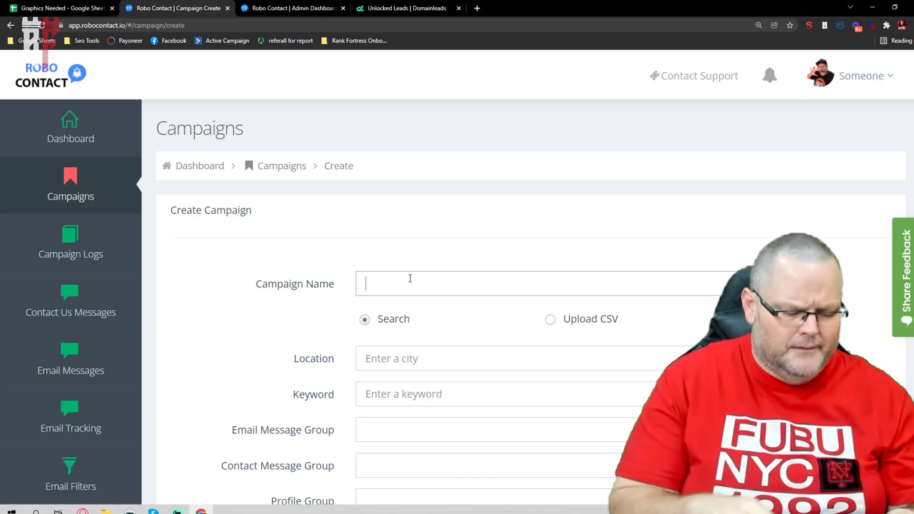
Step: Name the campaign 'Air Conditioner Orlando'
type("Air Condit")
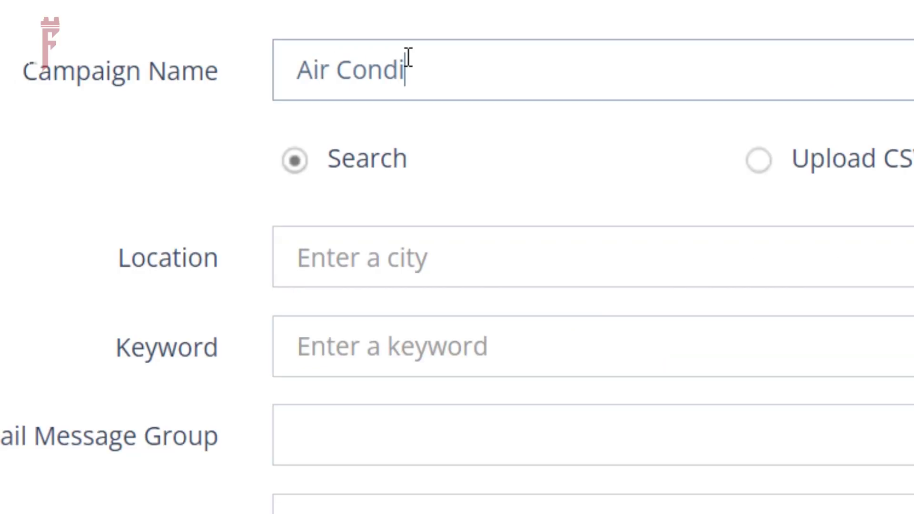
key("BackSpace")
type("itioner")
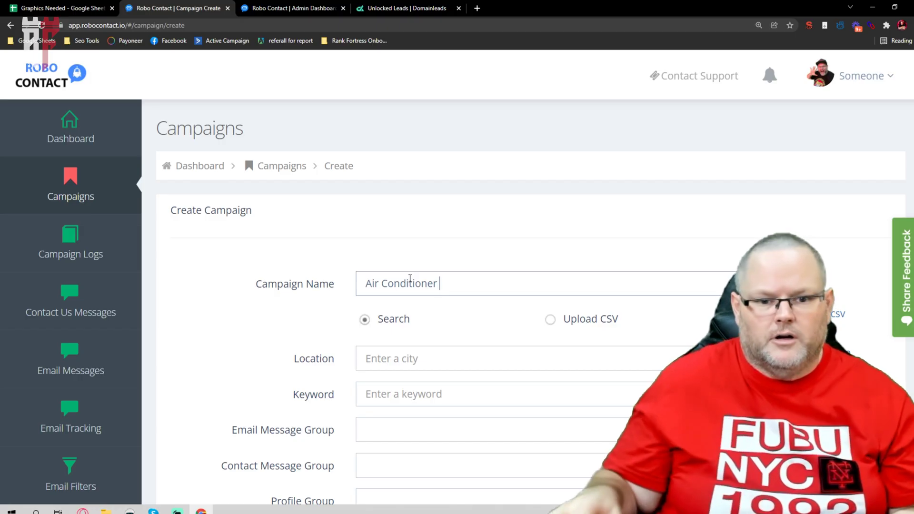
key("ctrl+a")
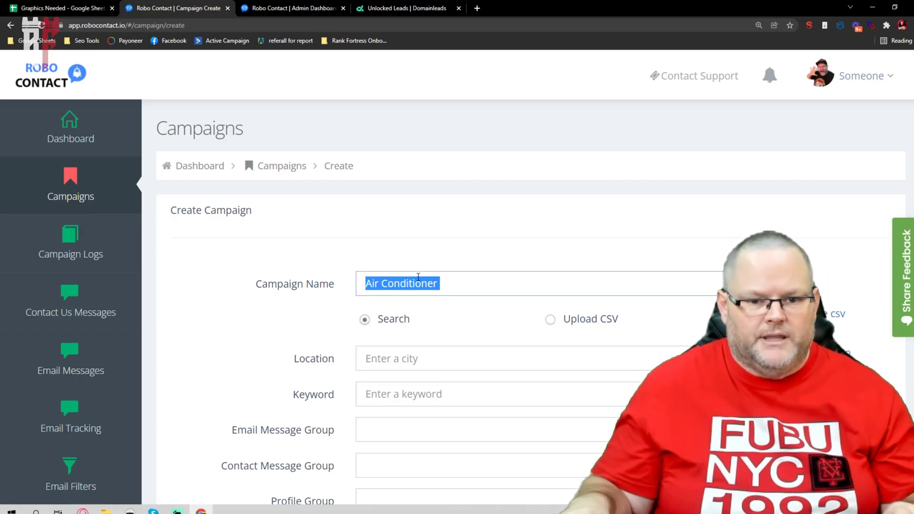
left_click(471, 283)
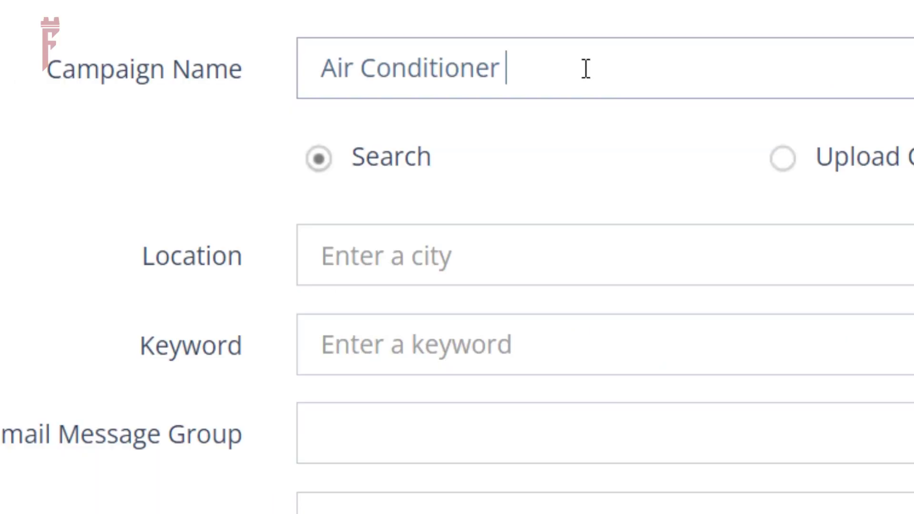
type("Or")
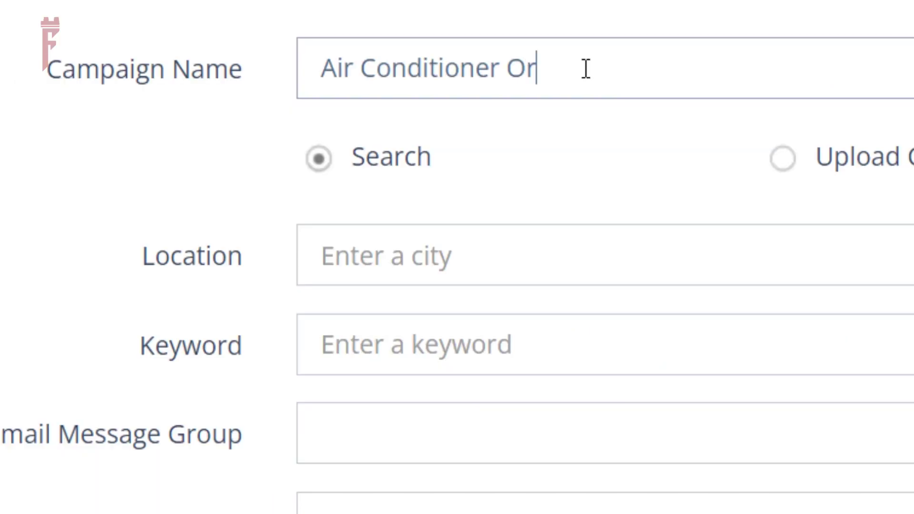
type("lando")
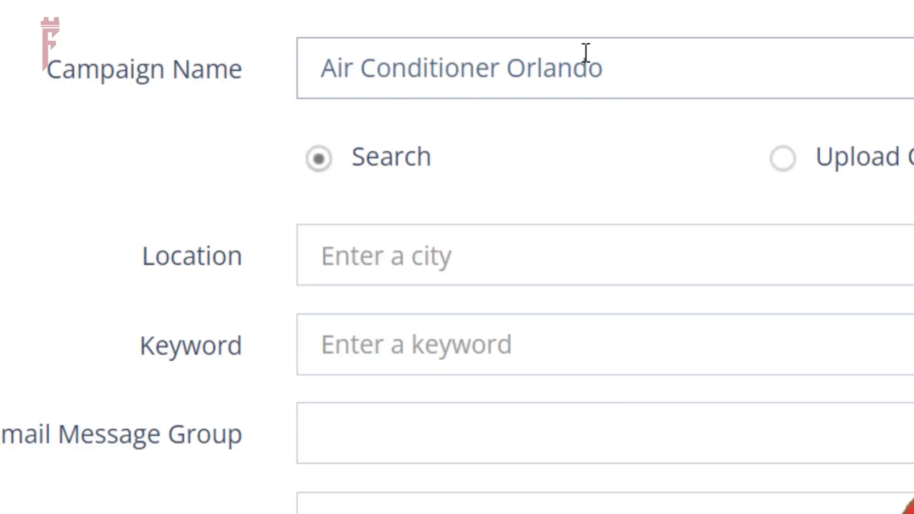
Step: Set the location to Orlando, FL, USA and the keyword to 'Air Conditioner'
scroll(511, 98, "down", 1)
left_click(492, 126)
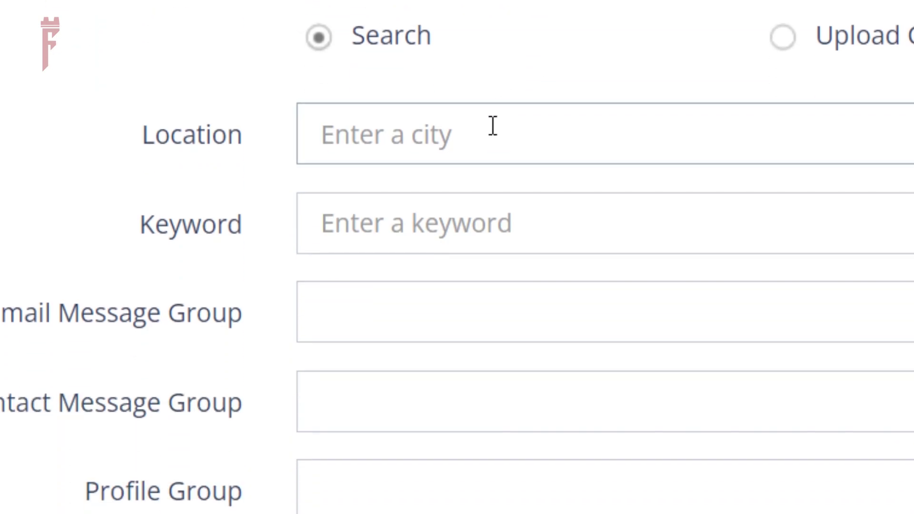
type("Orlando")
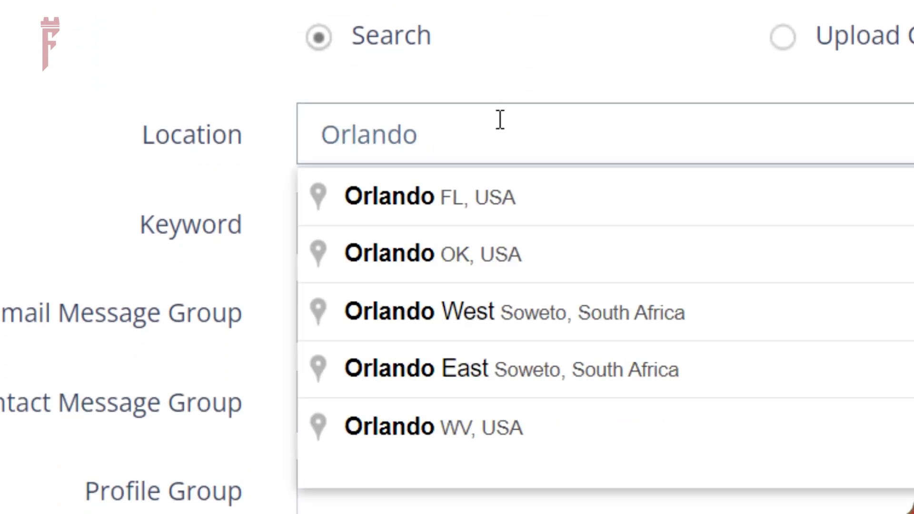
left_click(483, 220)
type("Air Conditioner")
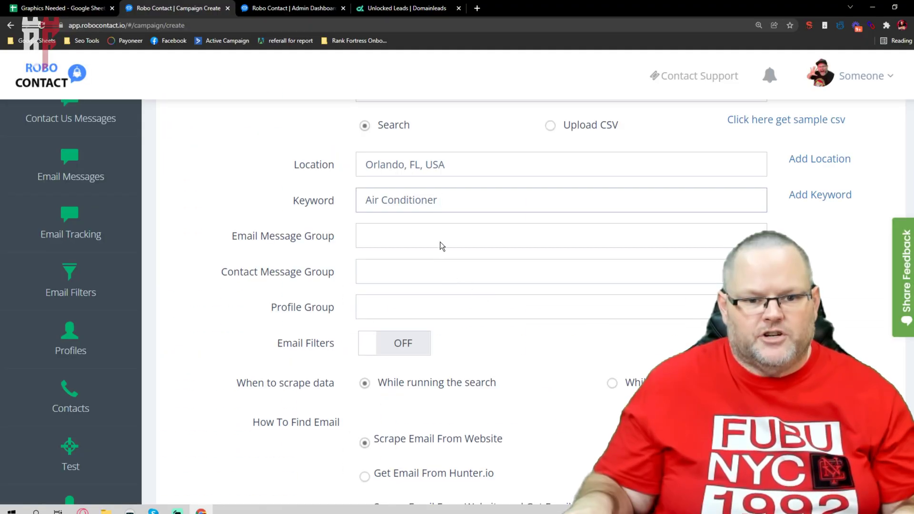
Step: Choose Roofer Jacksonville for the email and contact message groups and the personal profile group
left_click(441, 239)
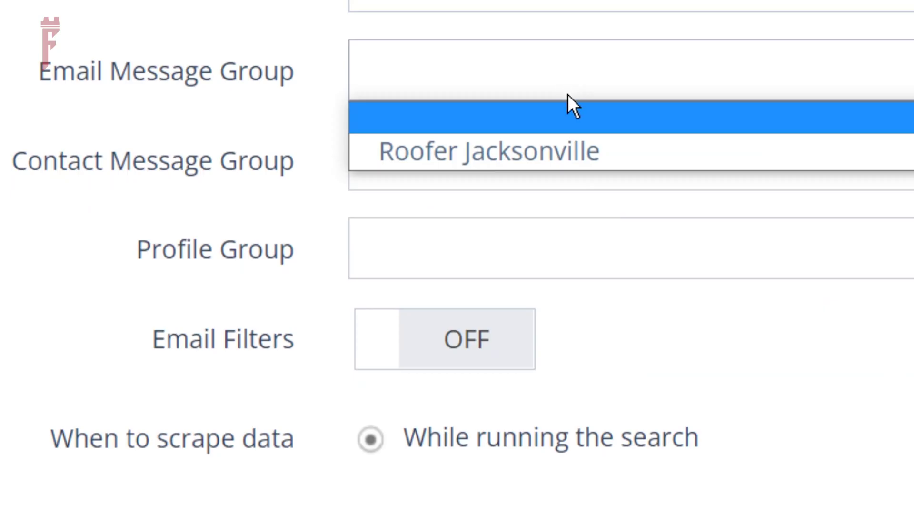
left_click(584, 152)
left_click(578, 155)
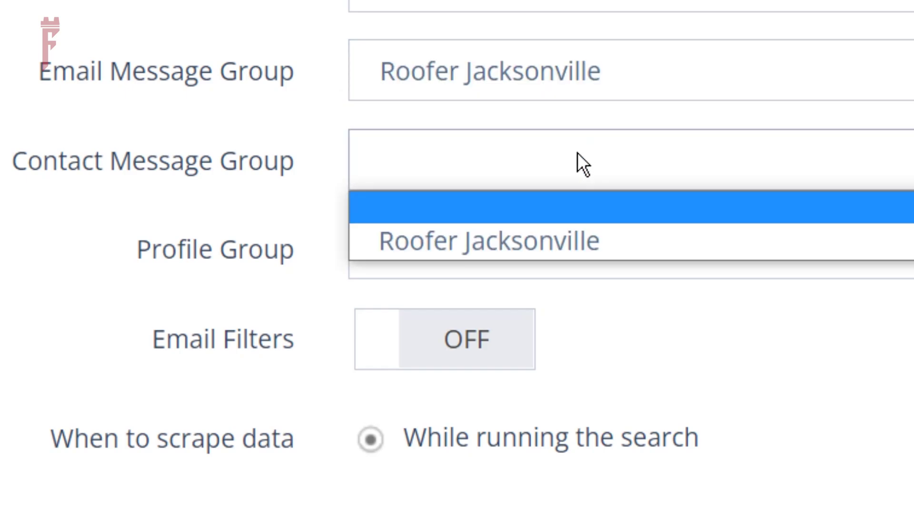
left_click(576, 241)
left_click(578, 261)
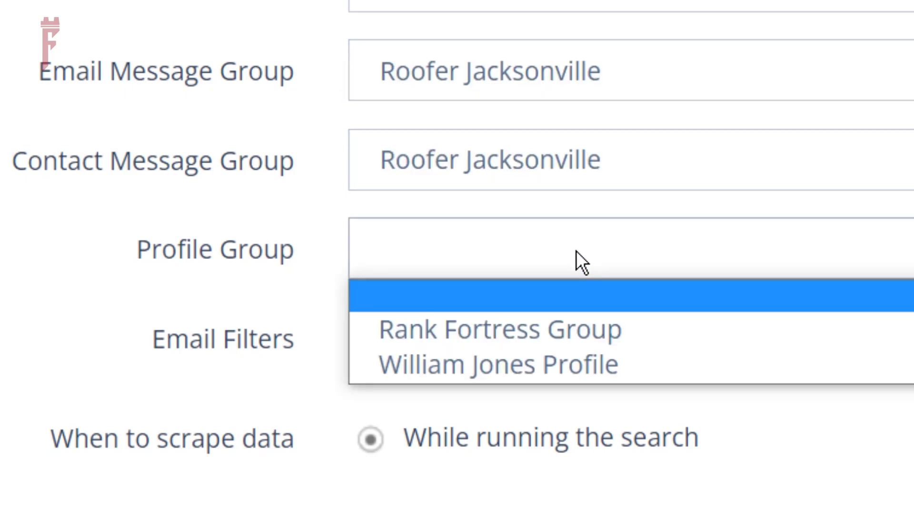
left_click(571, 362)
scroll(447, 328, "down", 5)
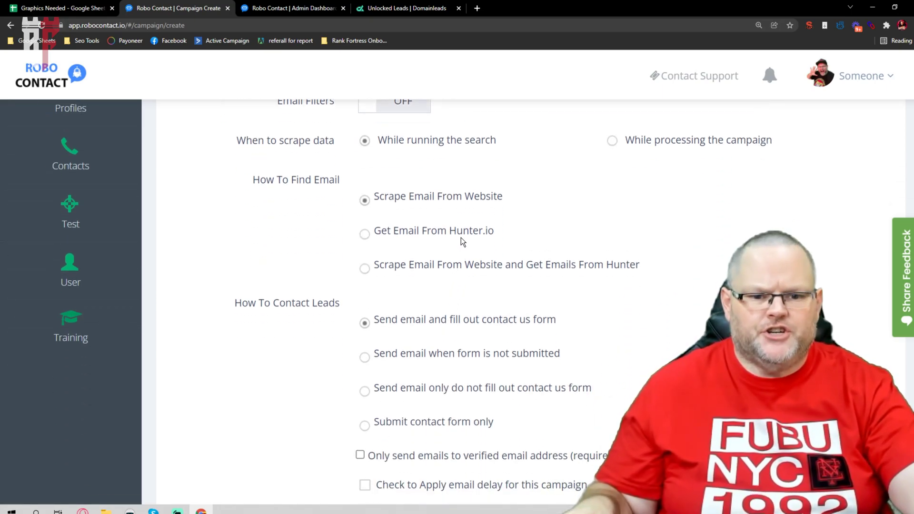
scroll(460, 233, "down", 1)
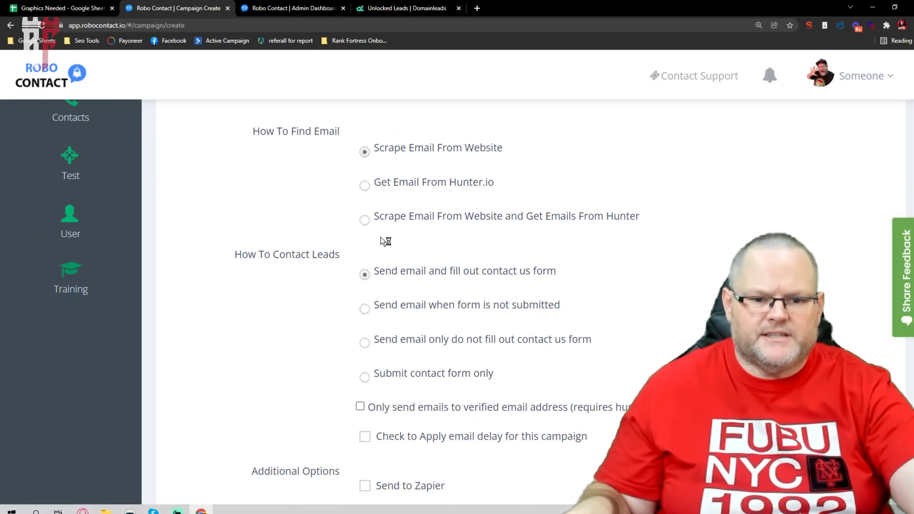
scroll(378, 215, "down", 4)
scroll(381, 232, "down", 1)
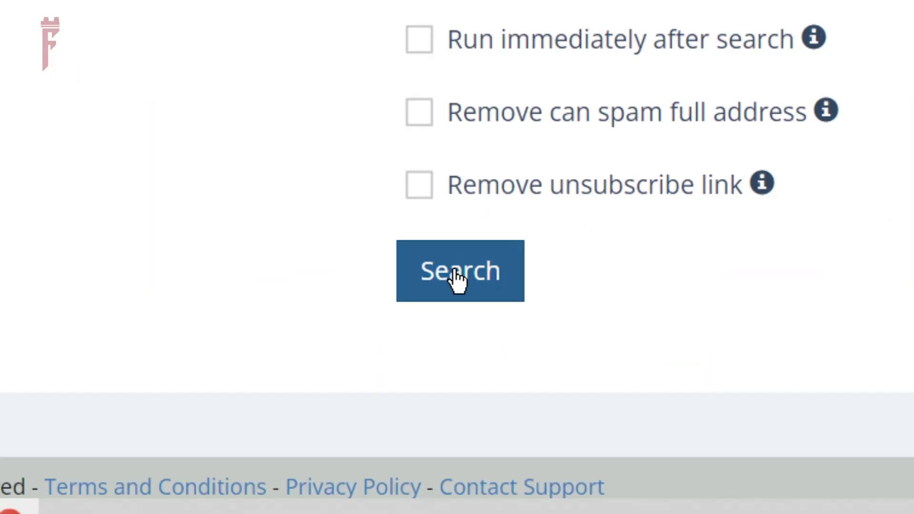
left_click(457, 275)
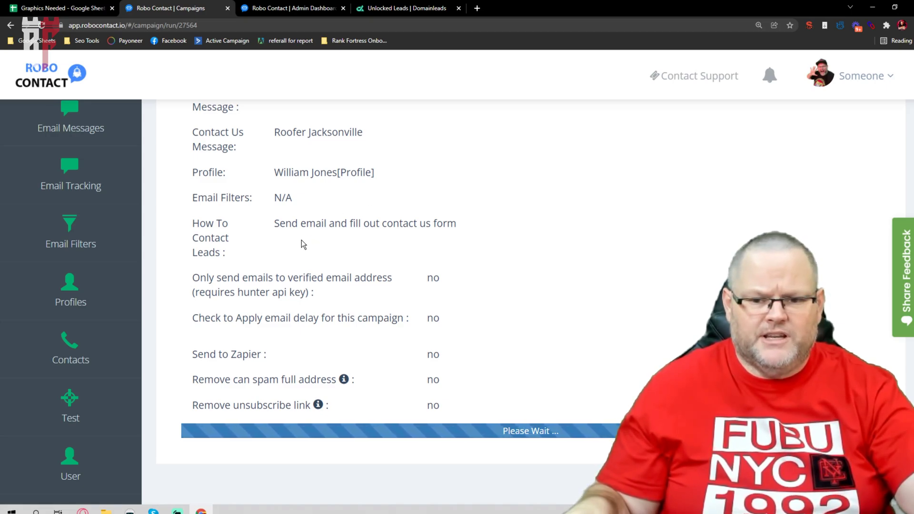
Step: Return to the Campaigns List, now showing Air Conditioner Orlando first
scroll(301, 239, "up", 2)
scroll(301, 239, "up", 3)
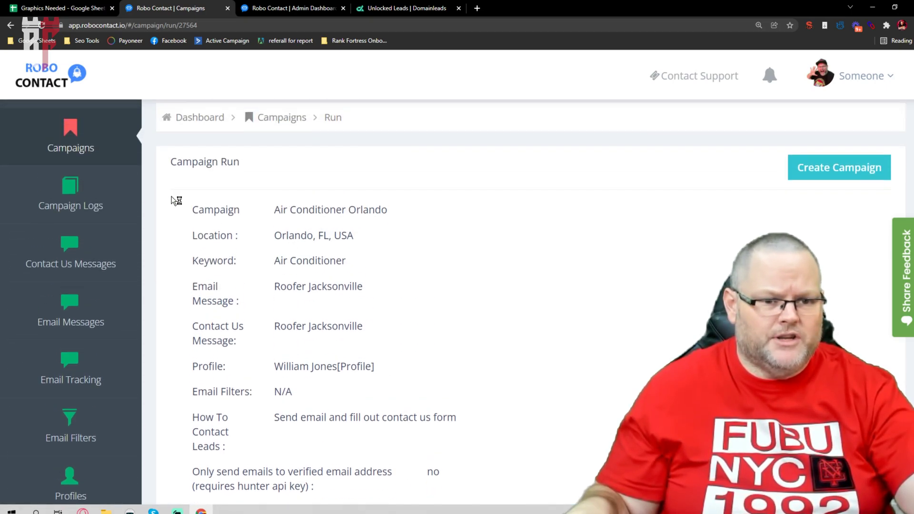
left_click(75, 143)
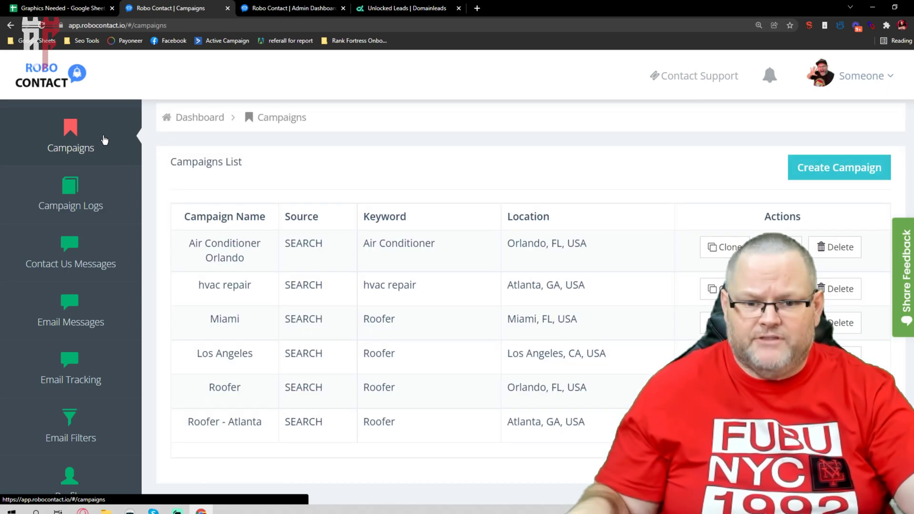
Step: View the Roofer - Atlanta campaign results and scroll through the leads and their statuses
scroll(366, 213, "down", 5)
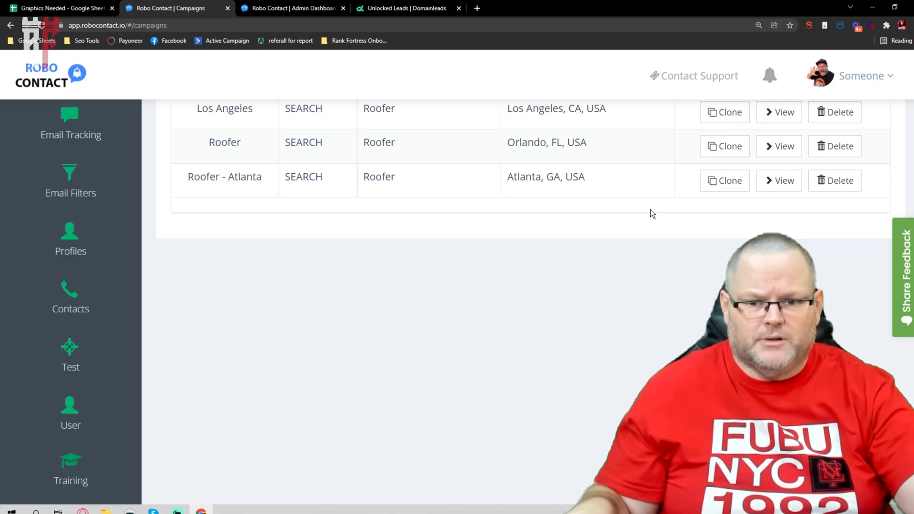
left_click(785, 181)
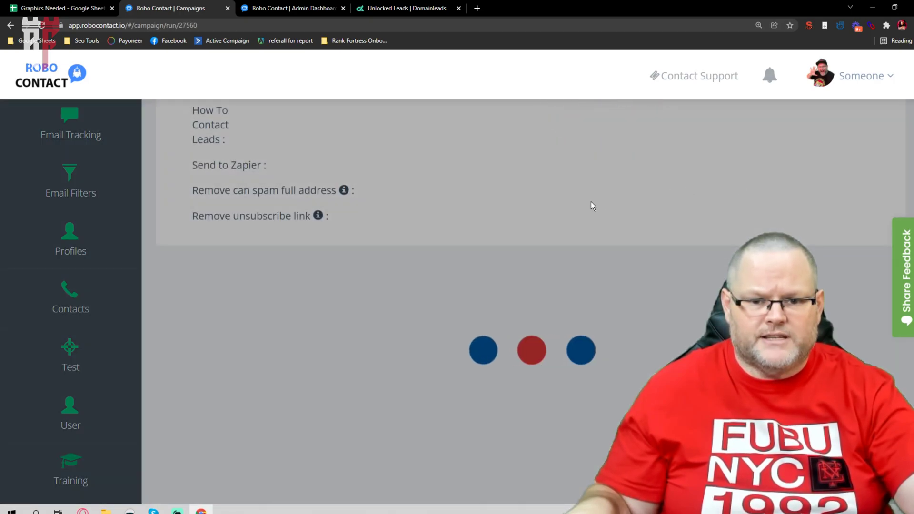
scroll(518, 192, "down", 5)
scroll(520, 192, "down", 10)
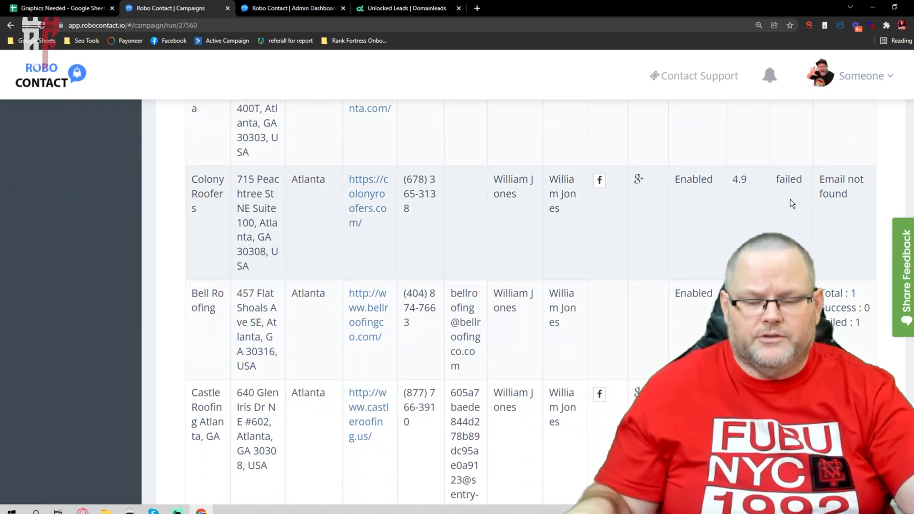
scroll(802, 196, "down", 4)
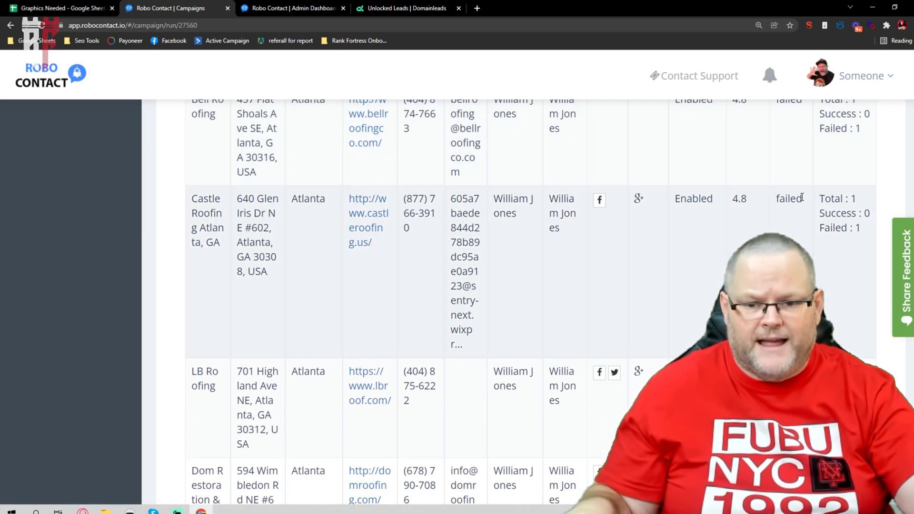
scroll(802, 197, "down", 3)
scroll(492, 211, "down", 3)
scroll(491, 211, "down", 1)
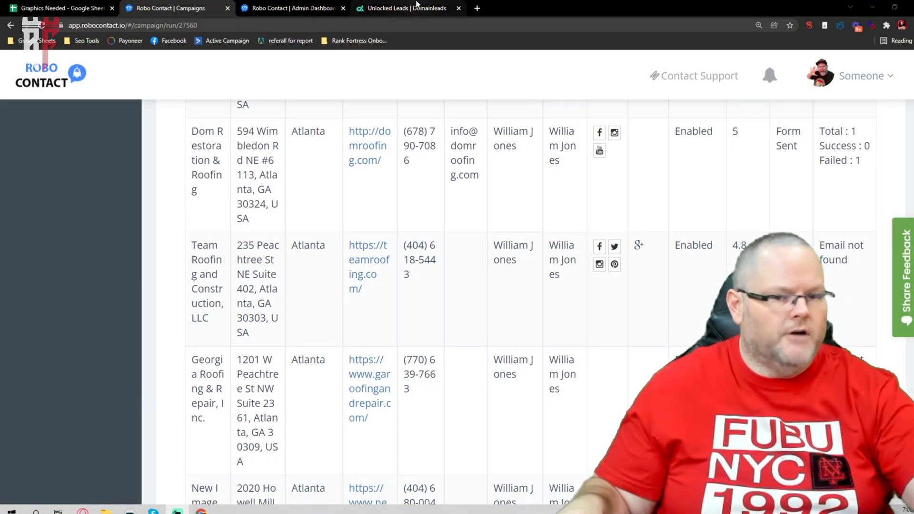
left_click(417, 6)
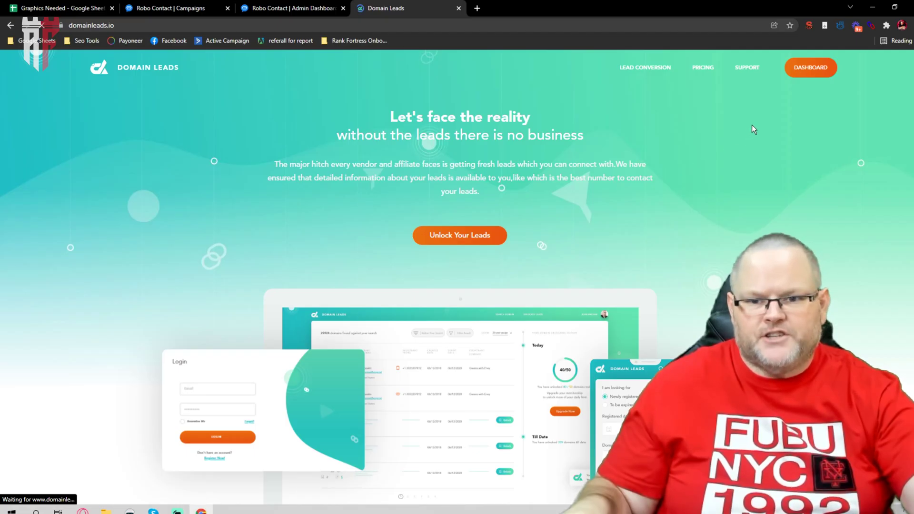
Step: Open the Domain Leads dashboard for searching newly registered domains
left_click(804, 70)
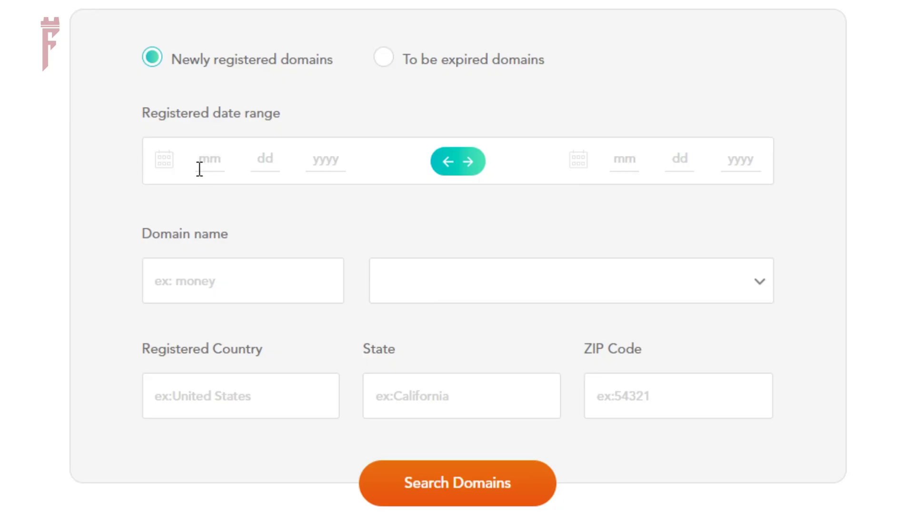
Step: Set the registration date range from 11/01/2021 to 01/12/2022
left_click(200, 169)
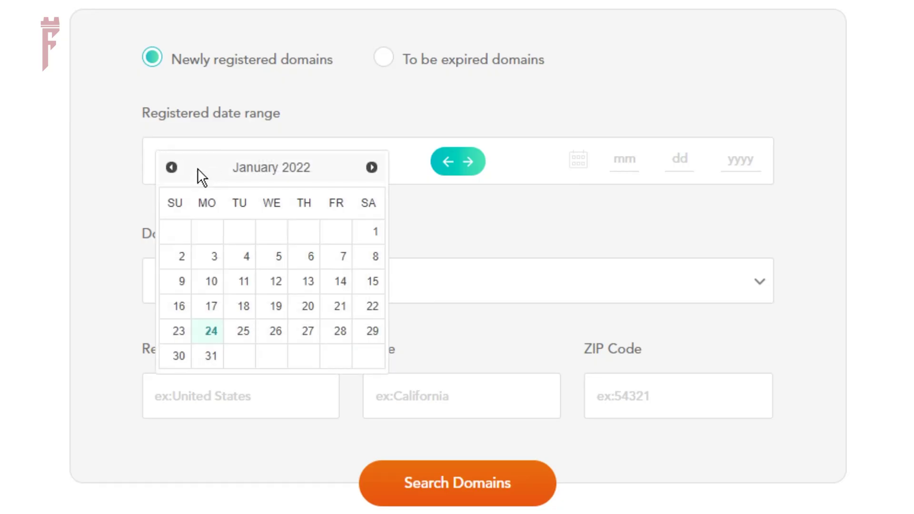
left_click(171, 167)
left_click(171, 167)
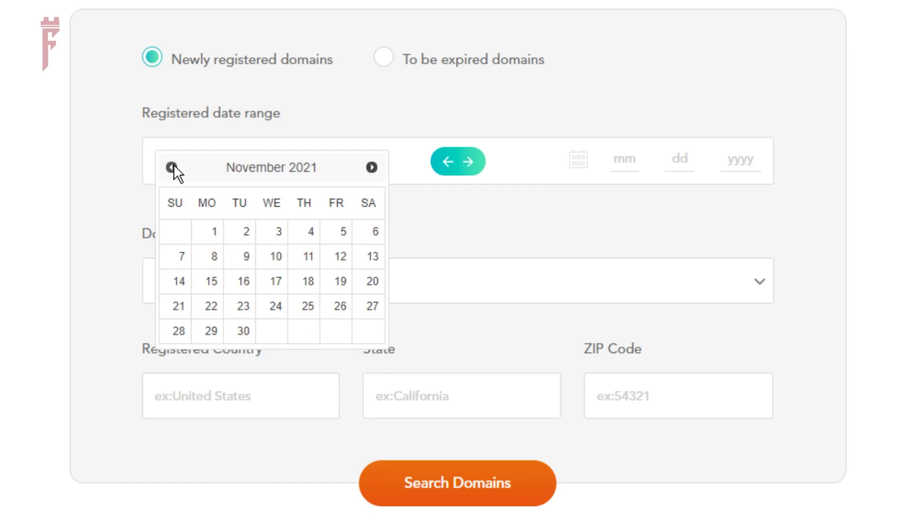
left_click(216, 233)
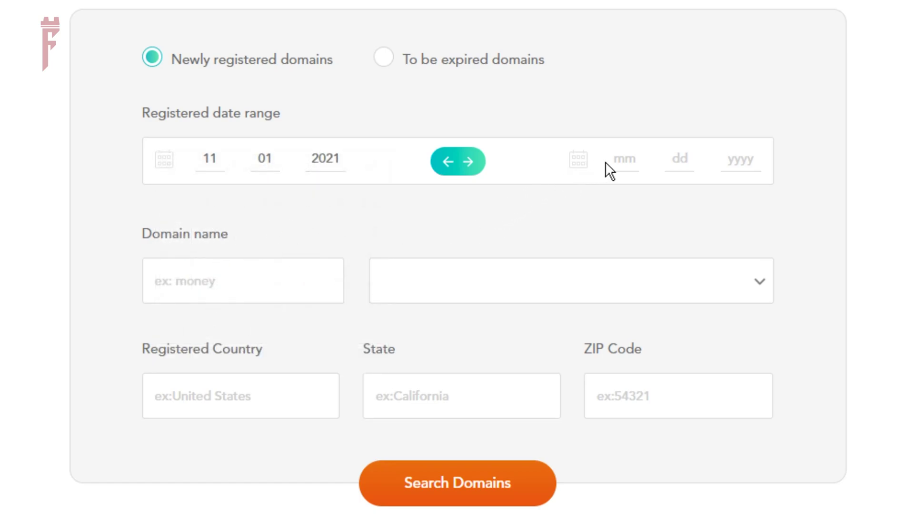
left_click(625, 162)
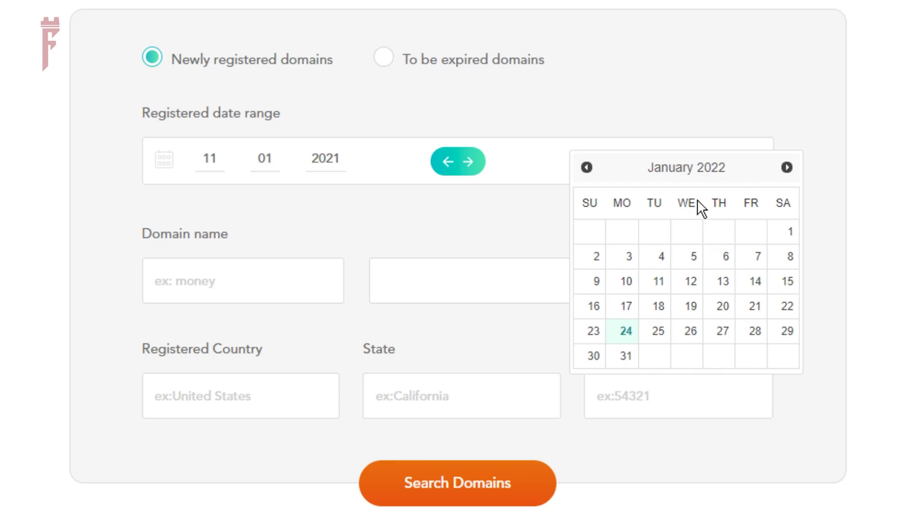
left_click(701, 281)
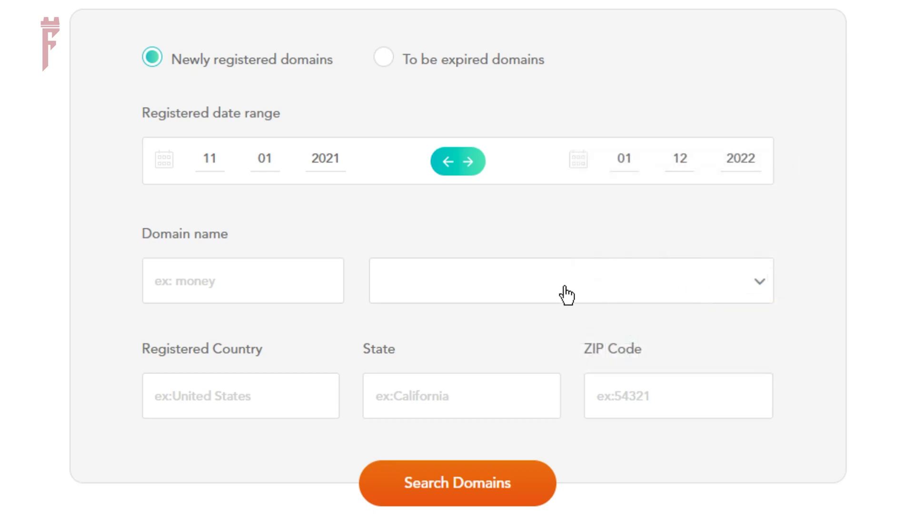
Step: Set the domain name to roofer, country to United States, and add the com extension
left_click(254, 291)
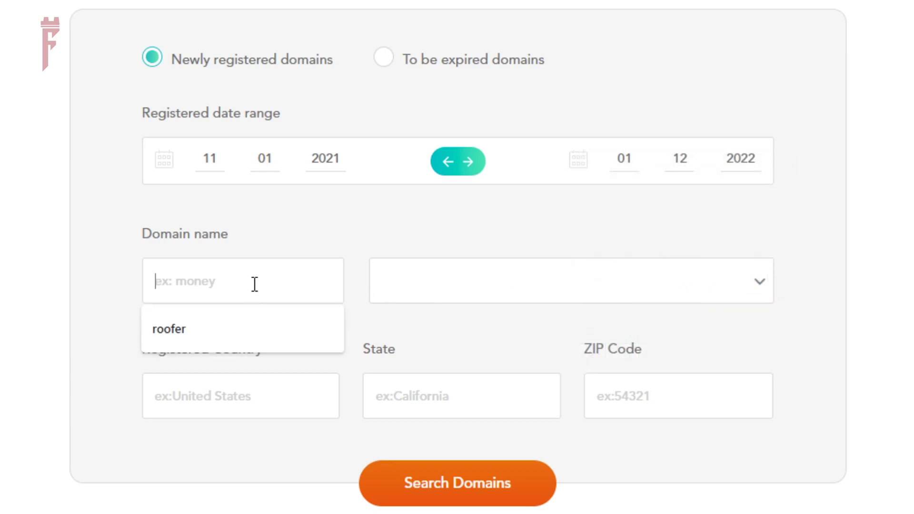
left_click(234, 328)
left_click(240, 395)
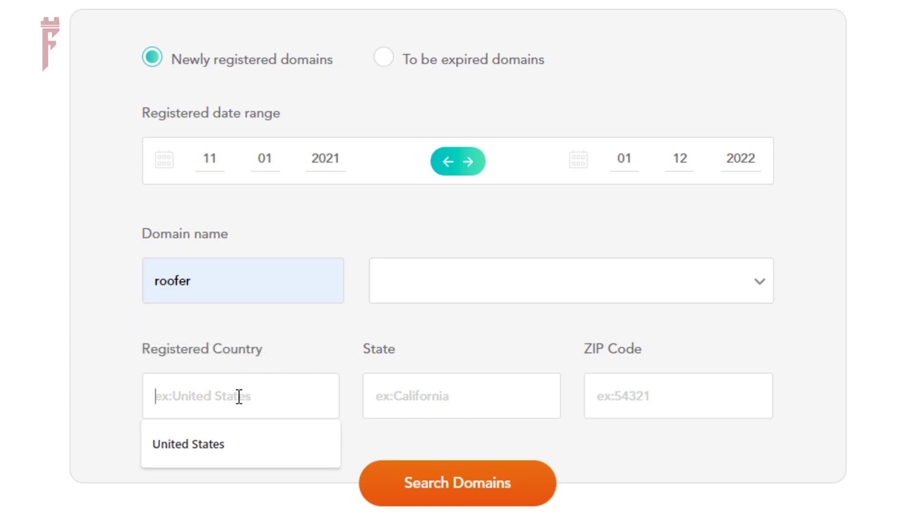
left_click(235, 445)
left_click(486, 299)
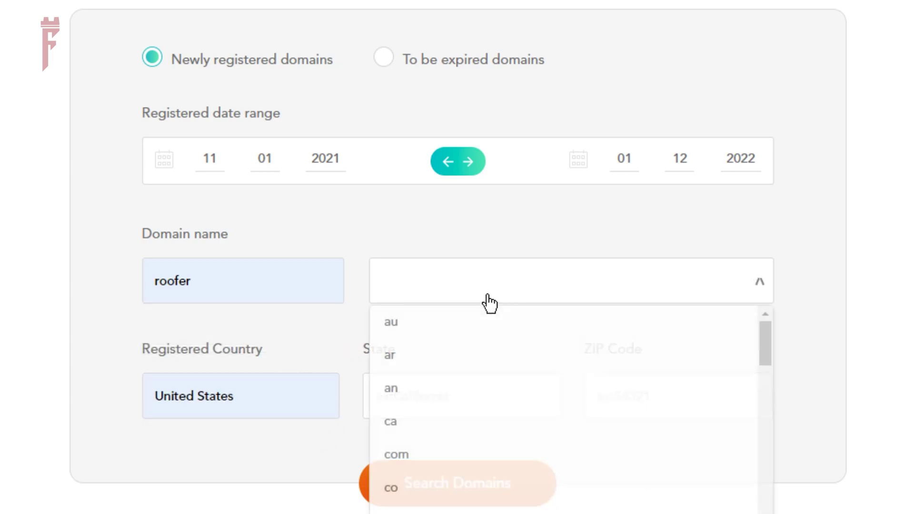
left_click(440, 461)
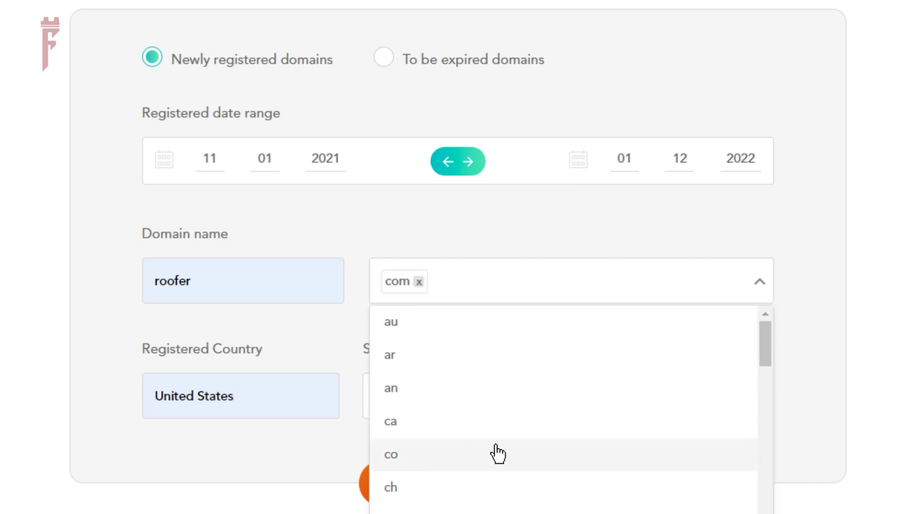
left_click(880, 412)
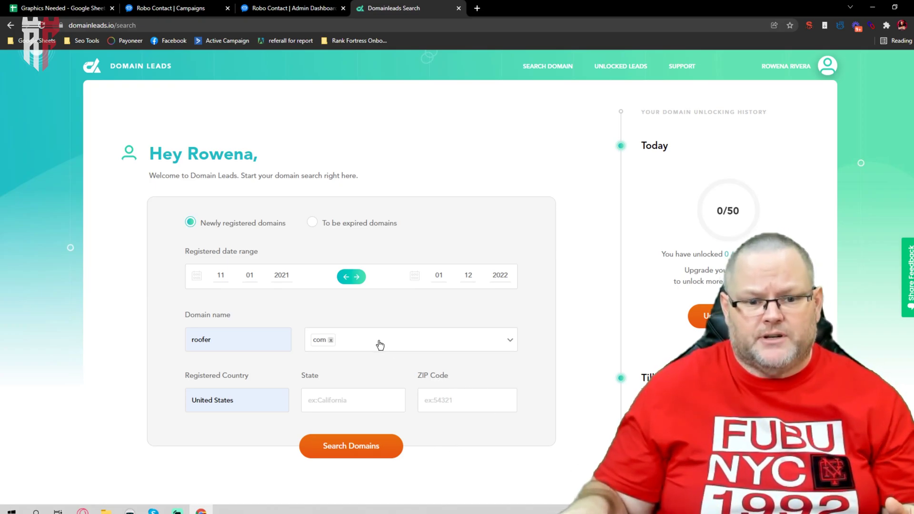
Step: Run the roofer domain search and close a mistakenly opened Domain Hunter Gatherer tab
left_click(350, 447)
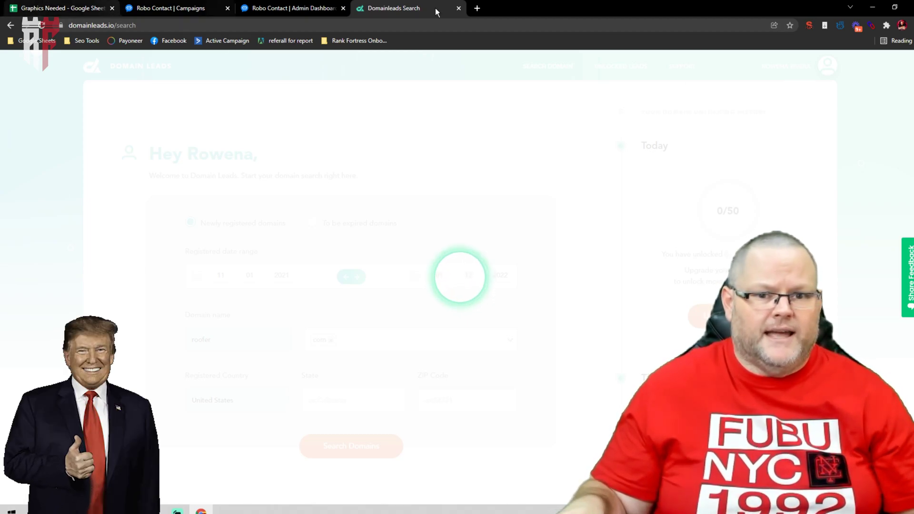
left_click(477, 8)
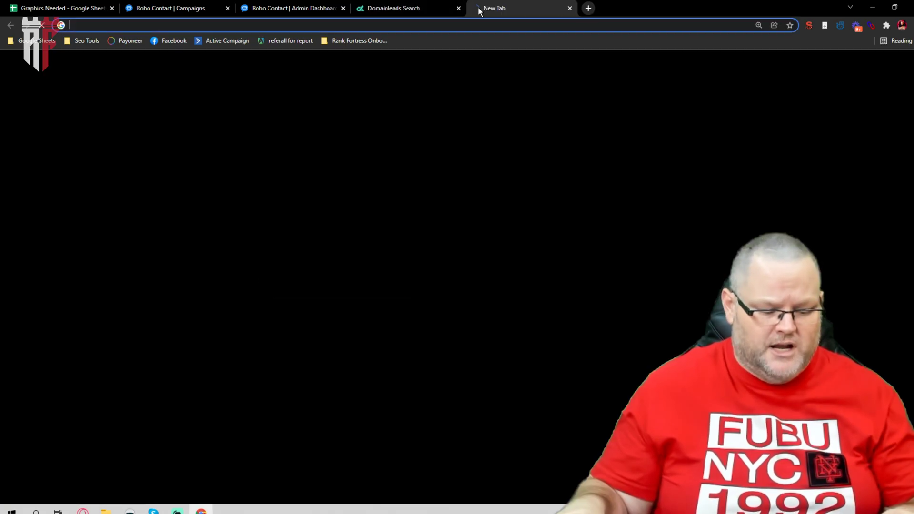
type("dom")
key("Return")
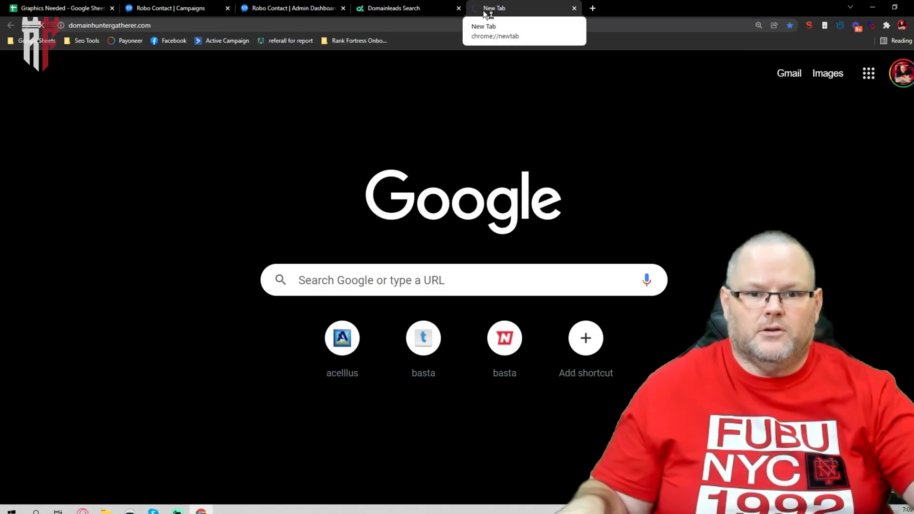
left_click(574, 8)
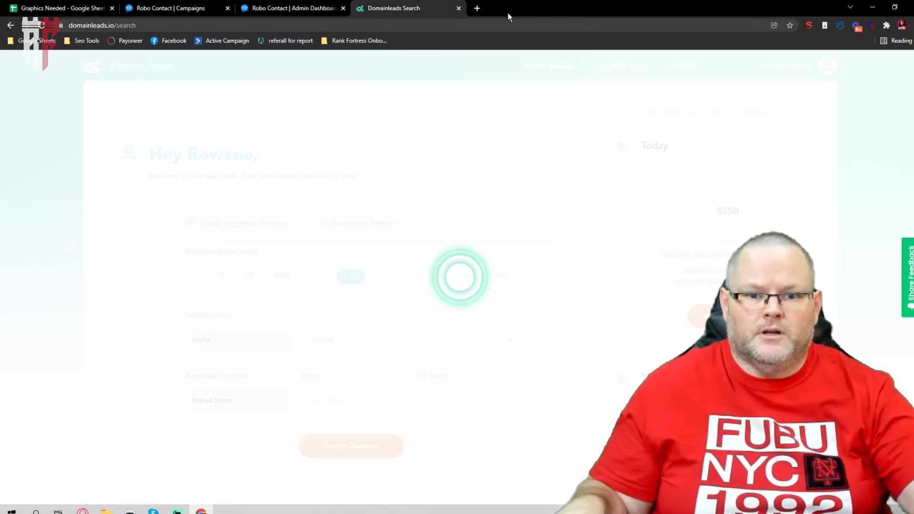
Step: Load Domain Leads in a new tab and go to its Unlocked Leads list
left_click(477, 8)
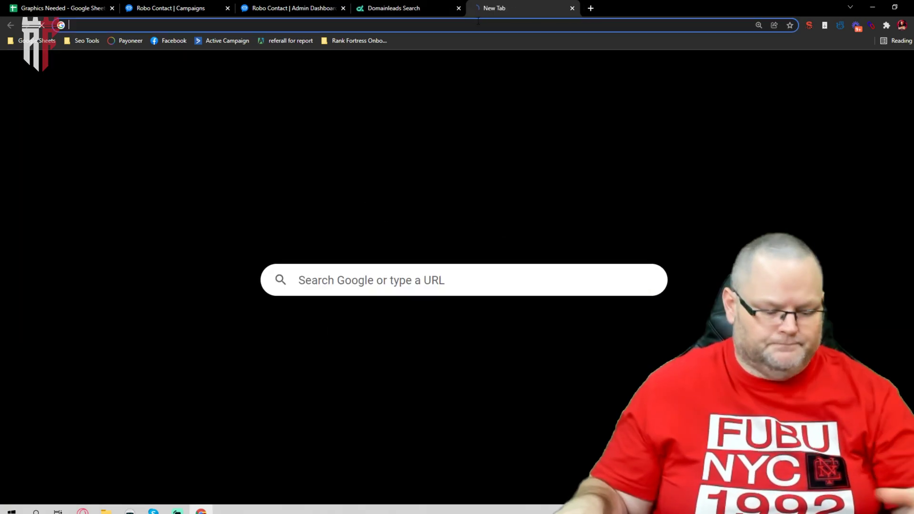
type("doma")
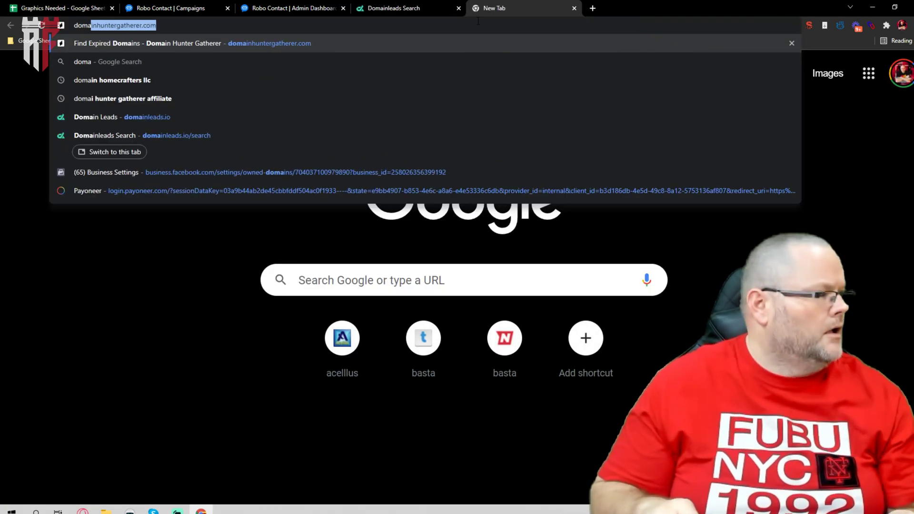
key("Down")
key("Down")
key("Down")
key("Down")
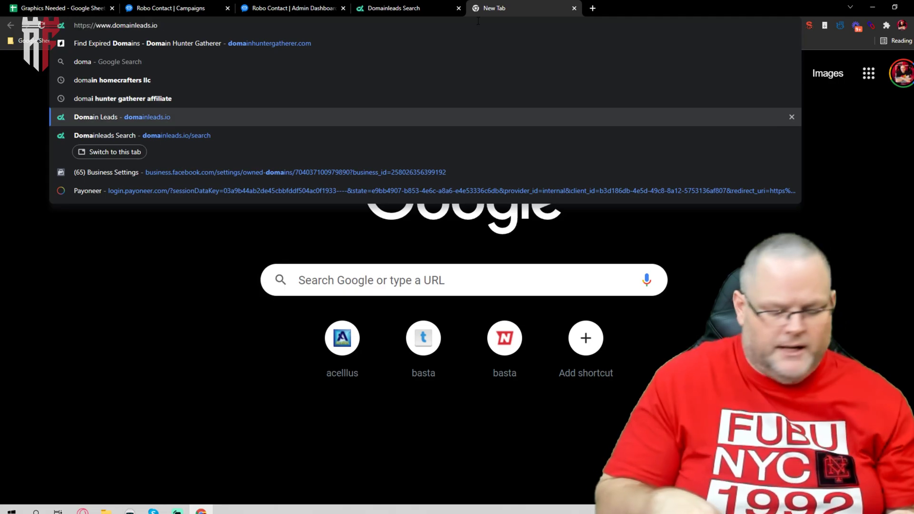
key("Return")
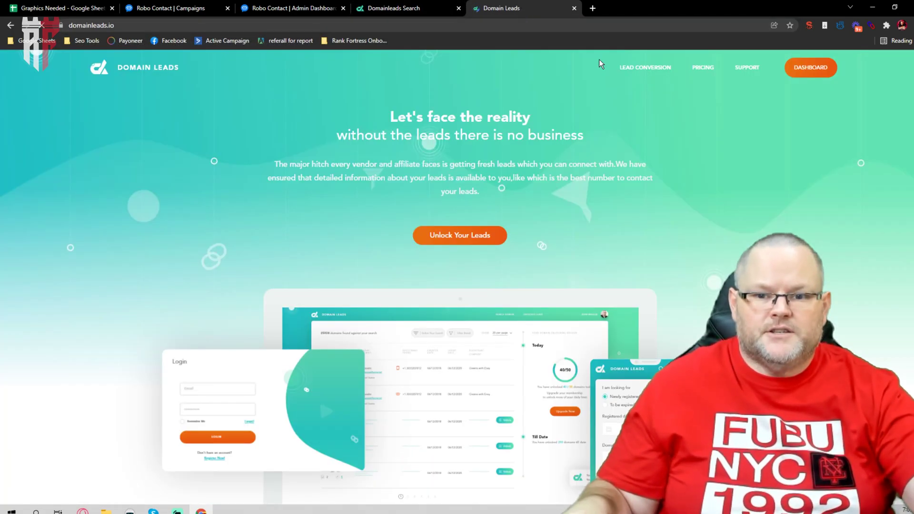
left_click(811, 67)
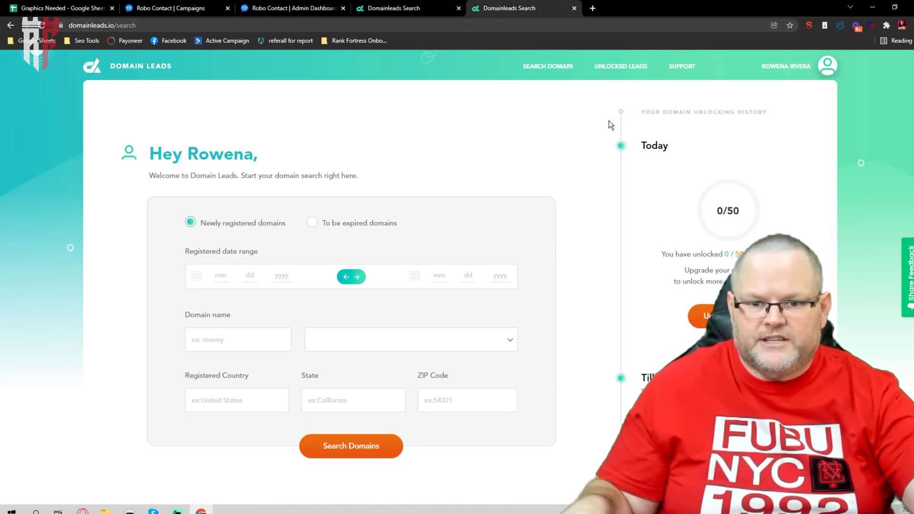
left_click(628, 67)
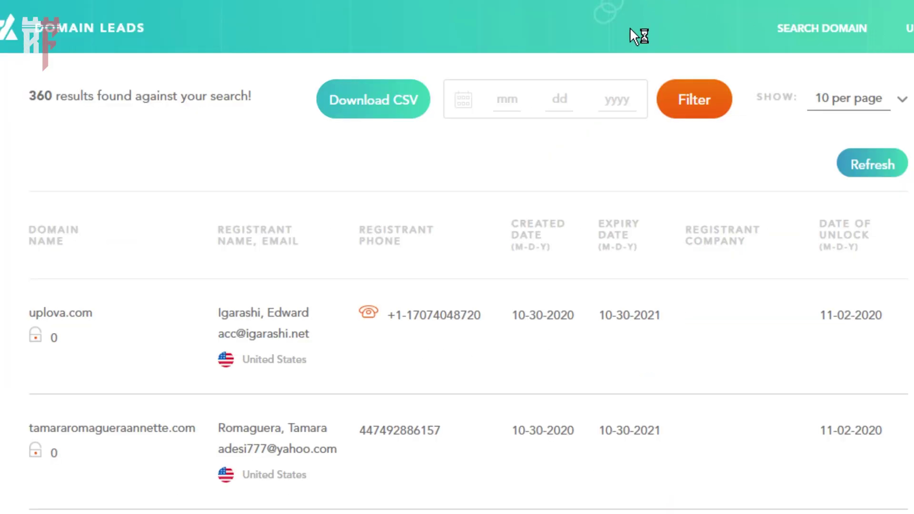
Step: Scroll through the 360 unlocked domain leads and back to the top
scroll(636, 100, "down", 10)
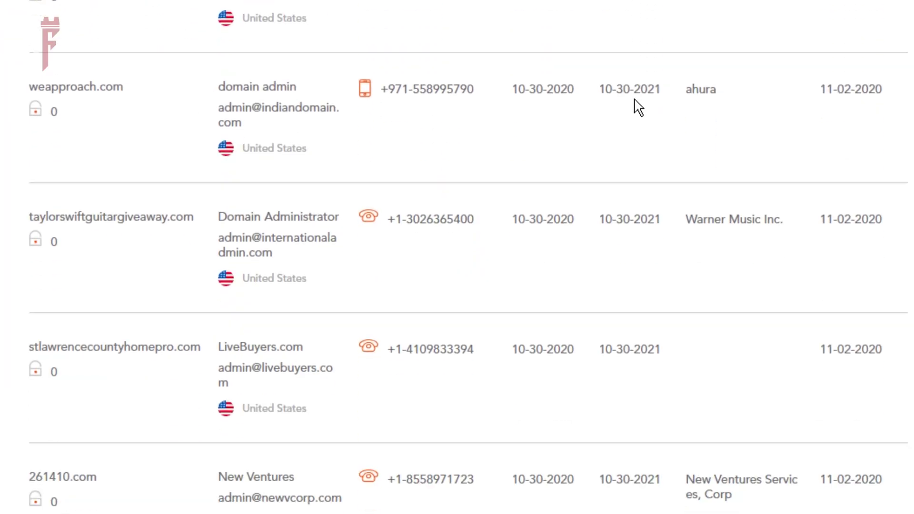
scroll(643, 100, "down", 3)
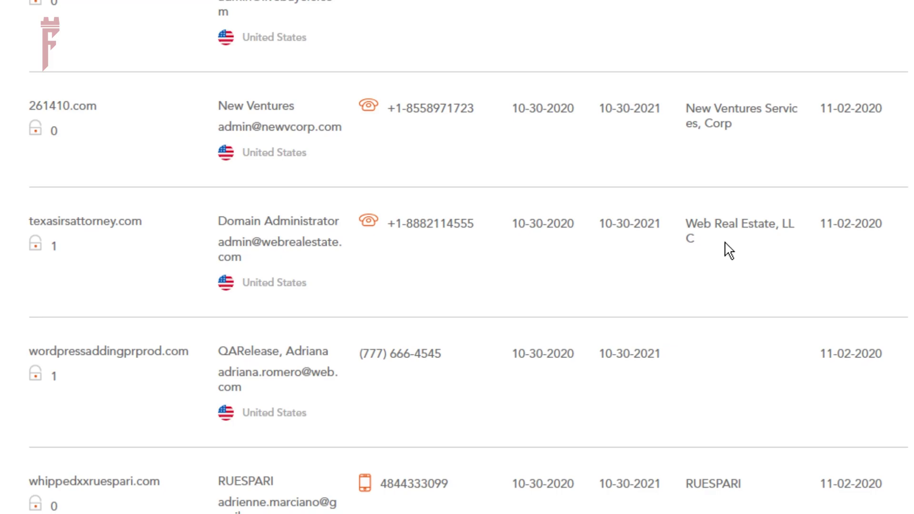
scroll(728, 250, "up", 15)
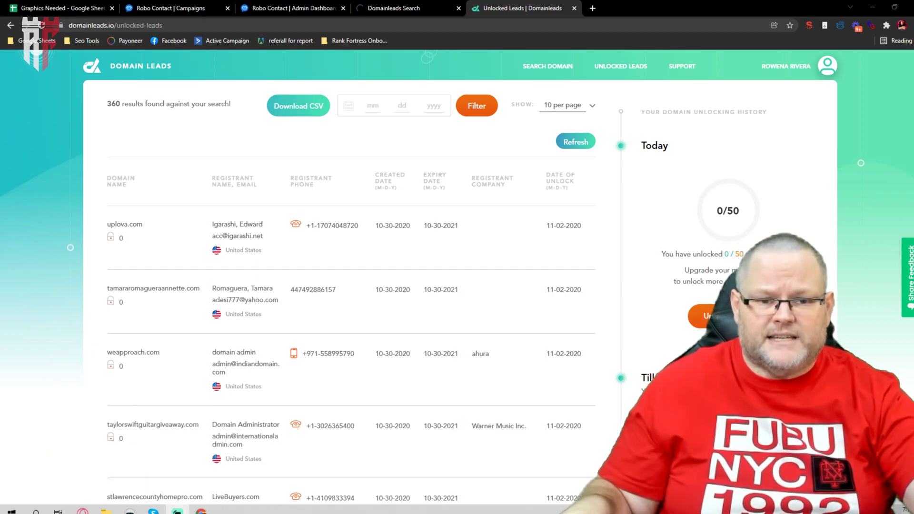
Step: Back in the Robo Contact admin tab, start another campaign from the Campaigns list
left_click(252, 13)
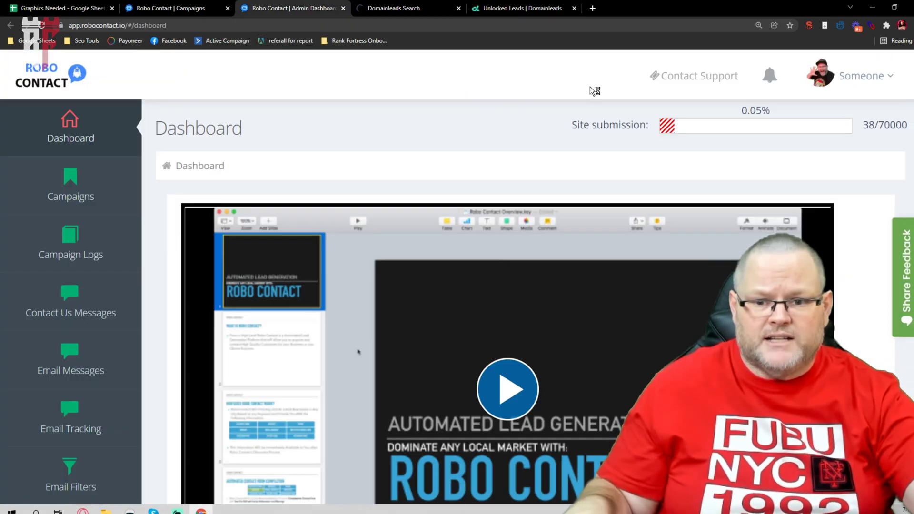
left_click(72, 170)
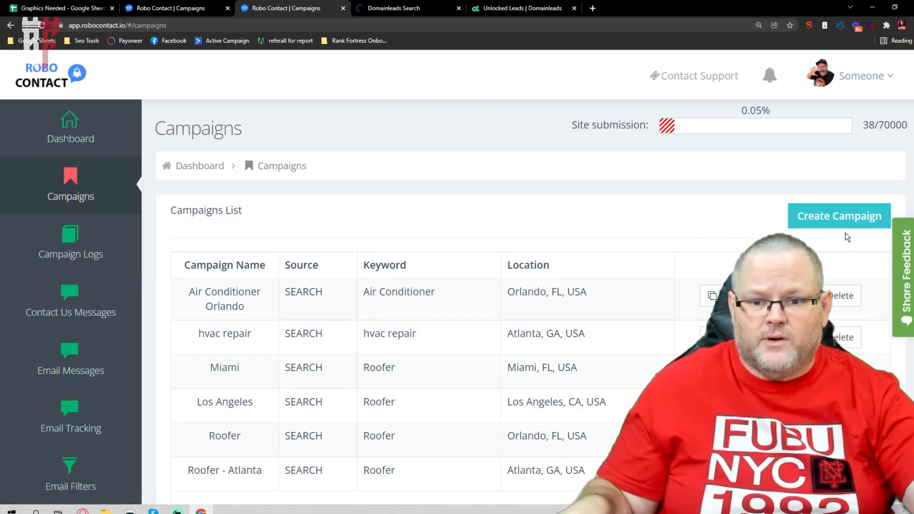
left_click(845, 221)
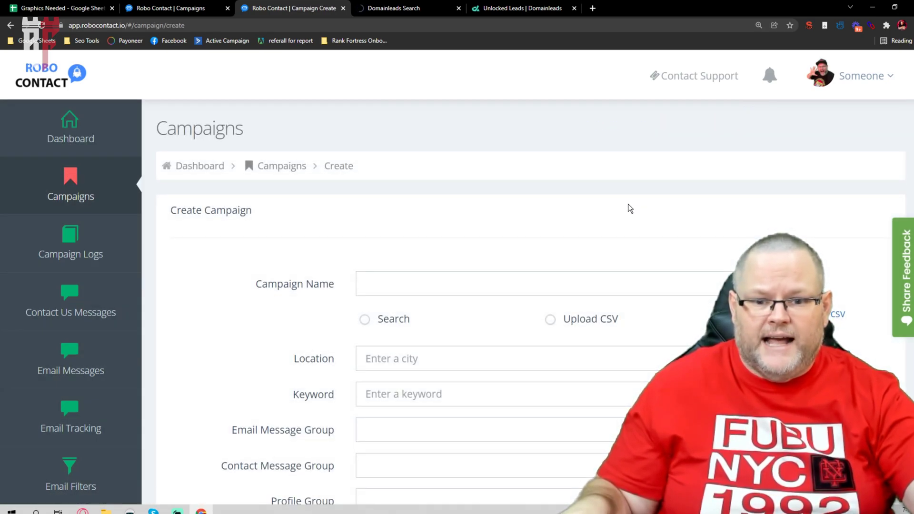
scroll(633, 202, "down", 3)
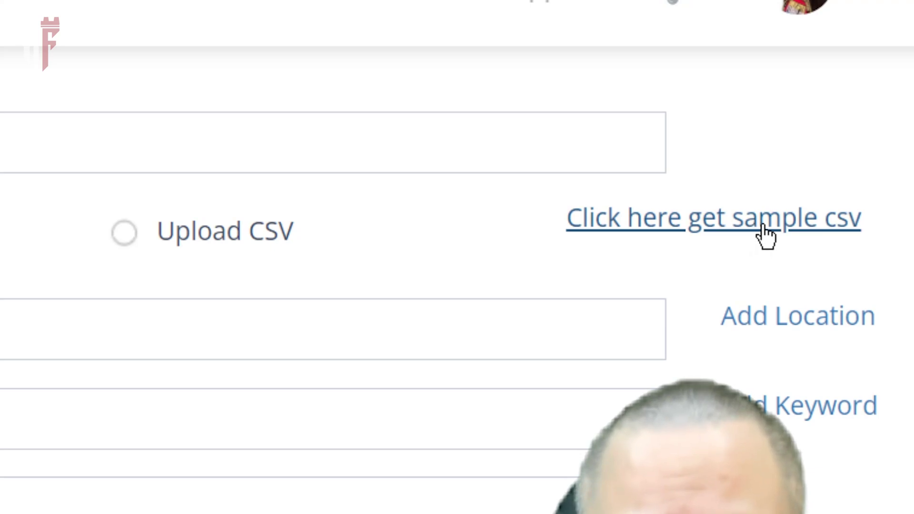